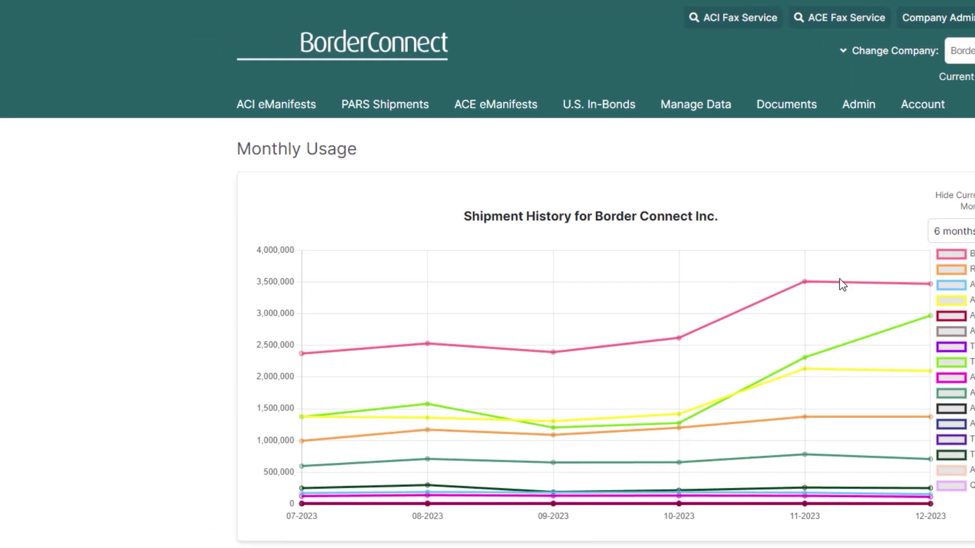
Start a new ACI eManifest trip from the ACI eManifests menu.
{"action": "left_click", "coordinate": [177, 80]}
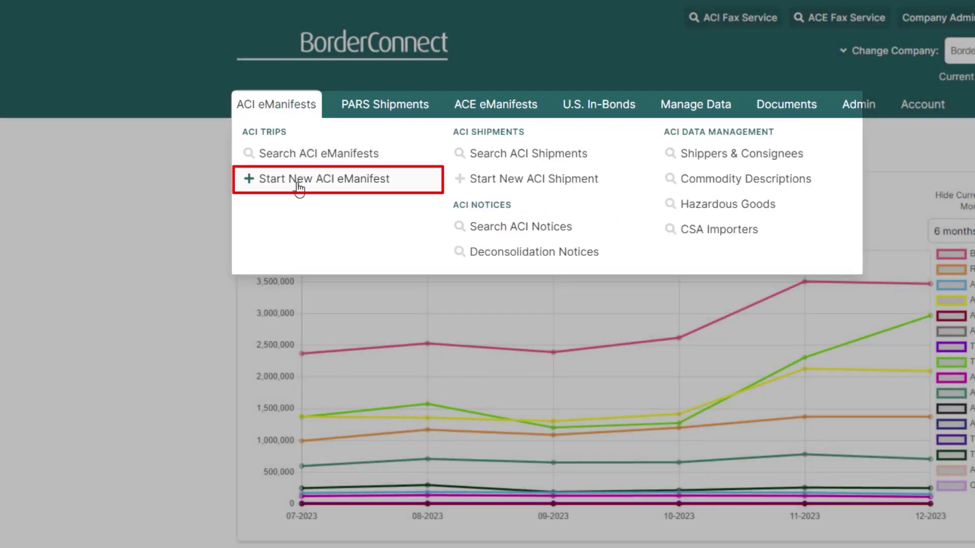
{"action": "left_click", "coordinate": [298, 189]}
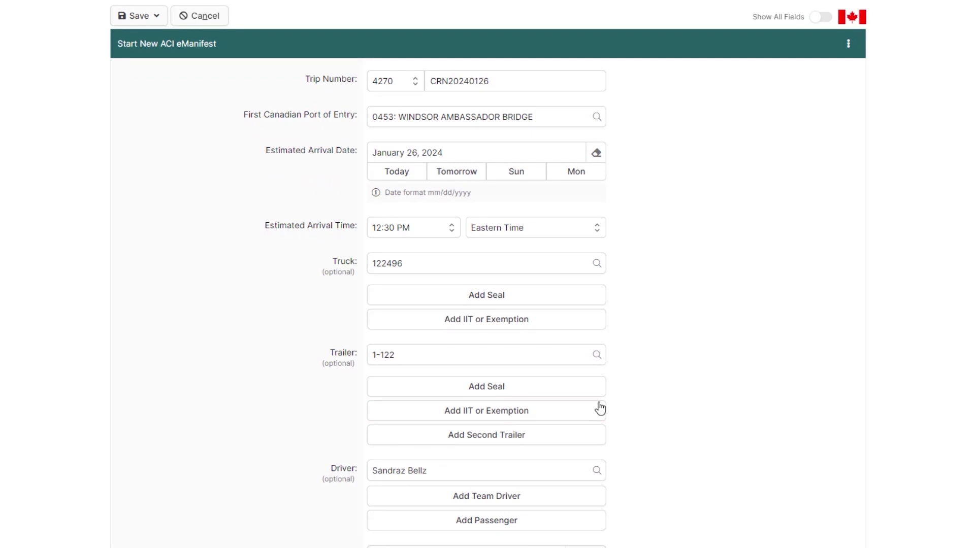
Add an exemption field under Trailer and set it to Emergency Repairs.
{"action": "left_click", "coordinate": [492, 419]}
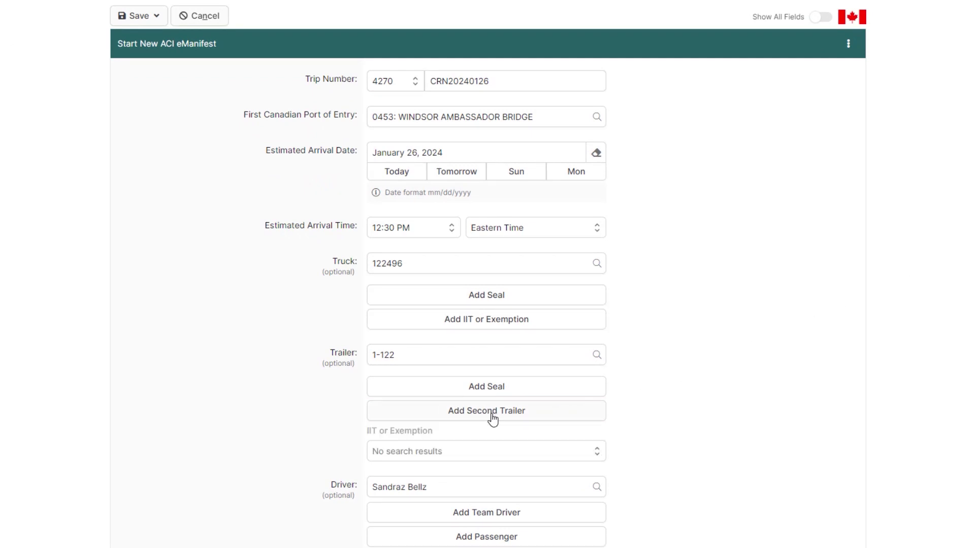
{"action": "left_click", "coordinate": [494, 459]}
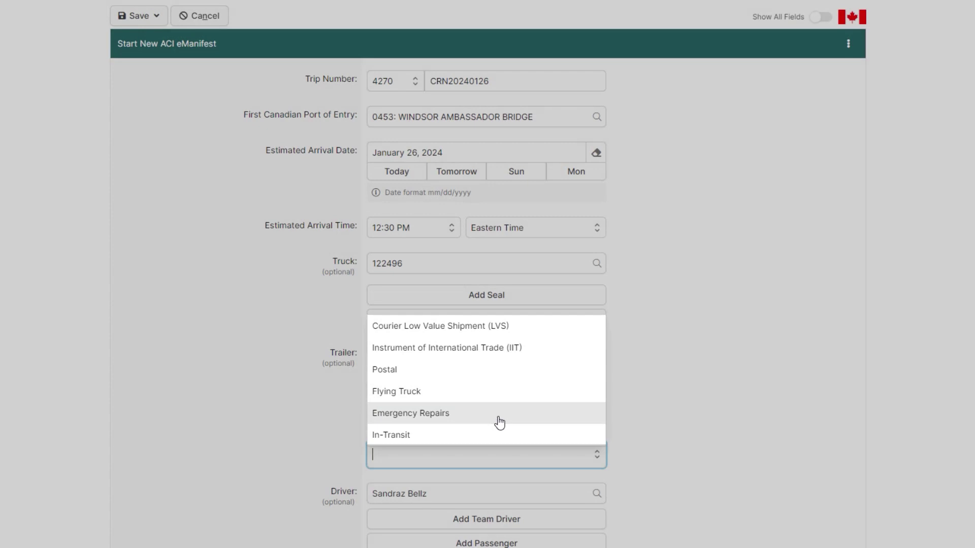
{"action": "left_click", "coordinate": [500, 421]}
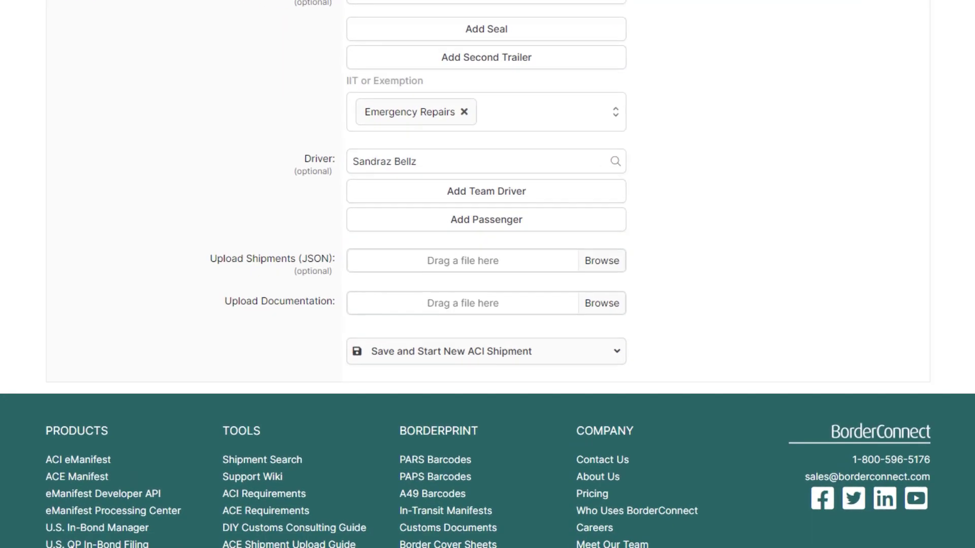
Save the trip using Save and View Trip Details.
{"action": "left_click", "coordinate": [618, 348]}
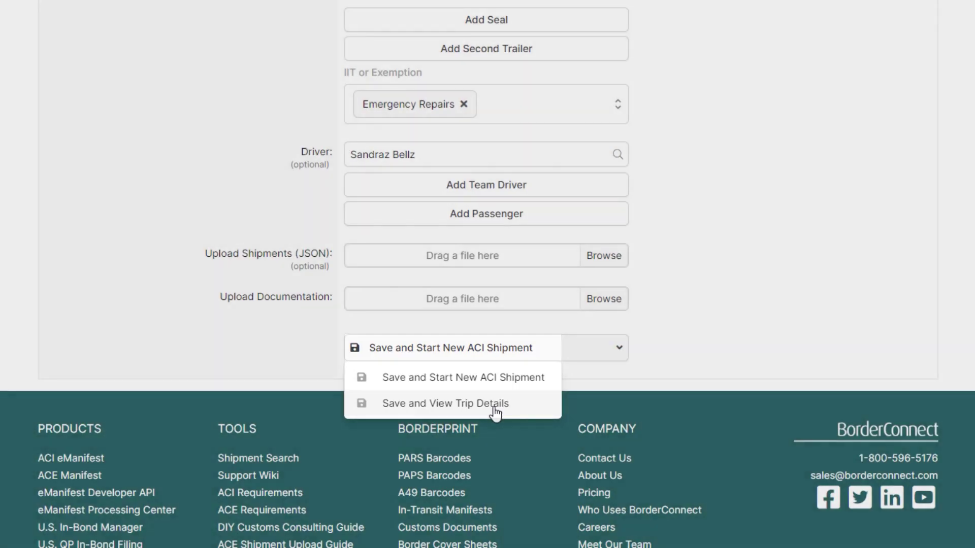
{"action": "left_click", "coordinate": [496, 412]}
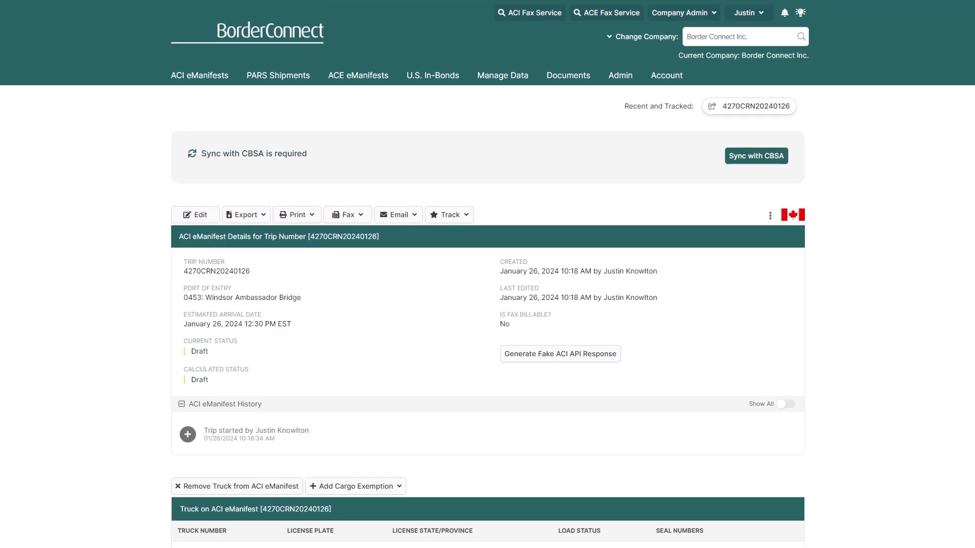
{"action": "scroll", "coordinate": [488, 304], "scroll_direction": "down", "scroll_amount": 2}
{"action": "scroll", "coordinate": [488, 304], "scroll_direction": "down", "scroll_amount": 2}
{"action": "scroll", "coordinate": [487, 305], "scroll_direction": "down", "scroll_amount": 2}
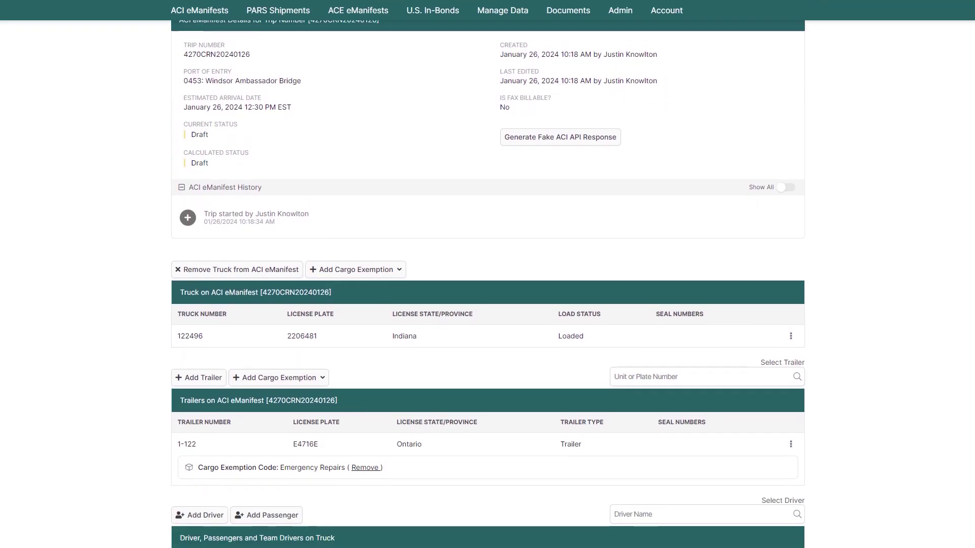
{"action": "scroll", "coordinate": [488, 304], "scroll_direction": "down", "scroll_amount": 2}
{"action": "scroll", "coordinate": [488, 305], "scroll_direction": "down", "scroll_amount": 1}
{"action": "scroll", "coordinate": [487, 305], "scroll_direction": "down", "scroll_amount": 1}
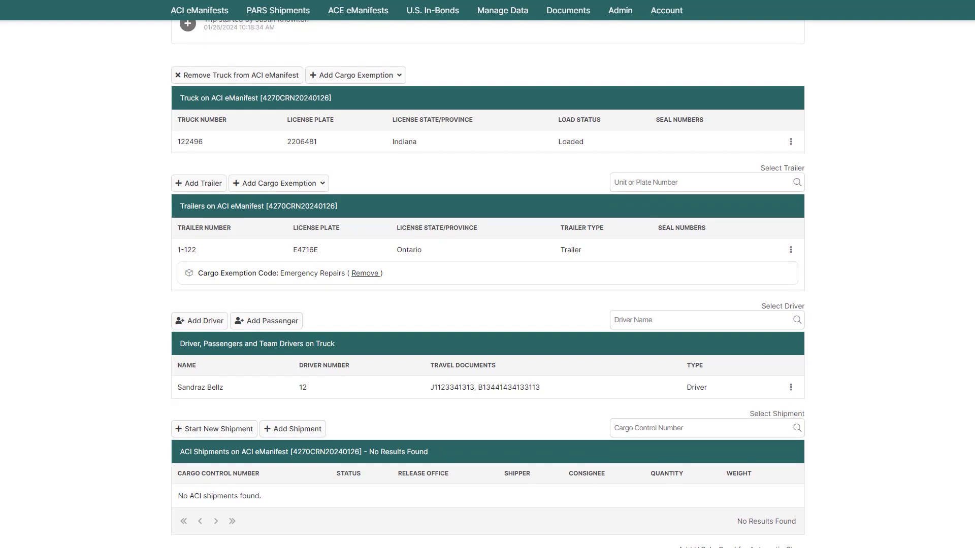
{"action": "scroll", "coordinate": [487, 305], "scroll_direction": "up", "scroll_amount": 5}
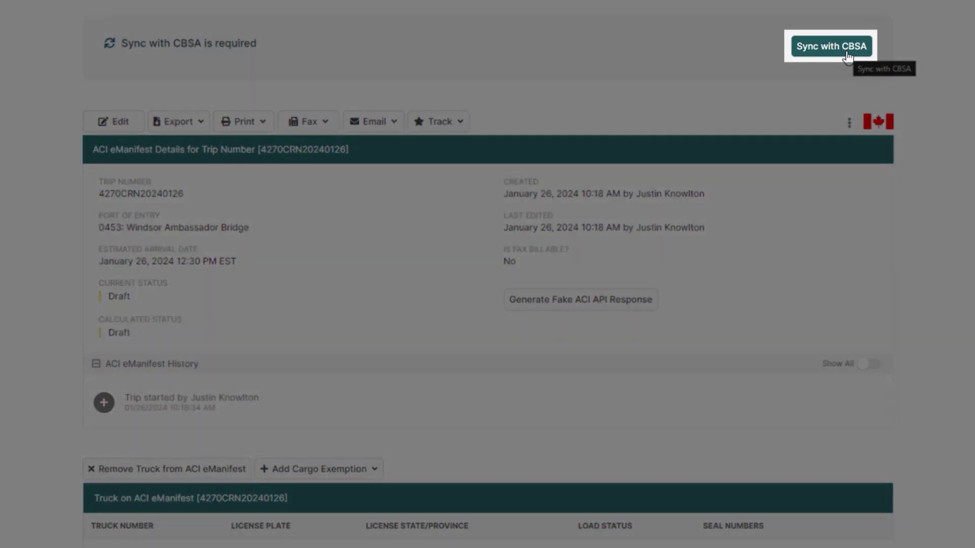
Sync the trip with CBSA and confirm the transmission.
{"action": "left_click", "coordinate": [846, 57]}
{"action": "left_click", "coordinate": [624, 288]}
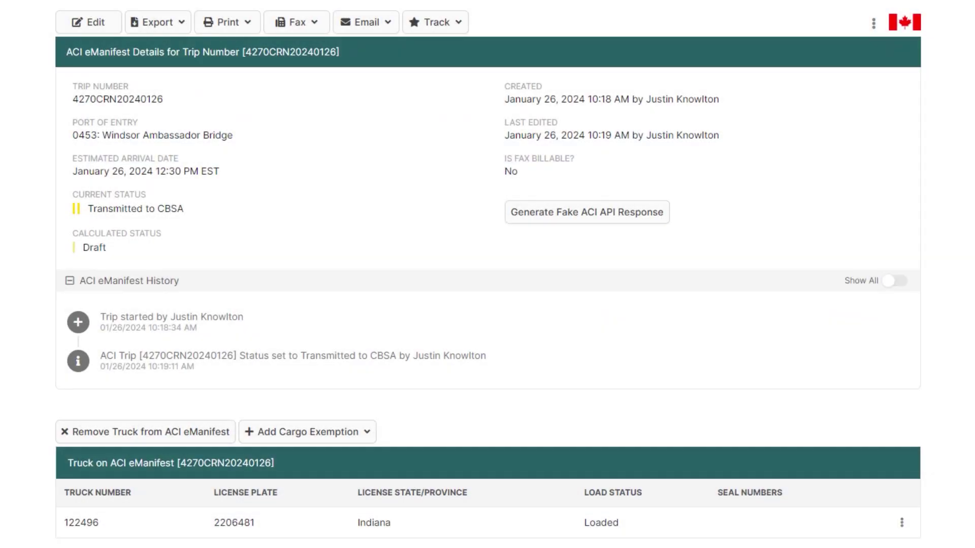